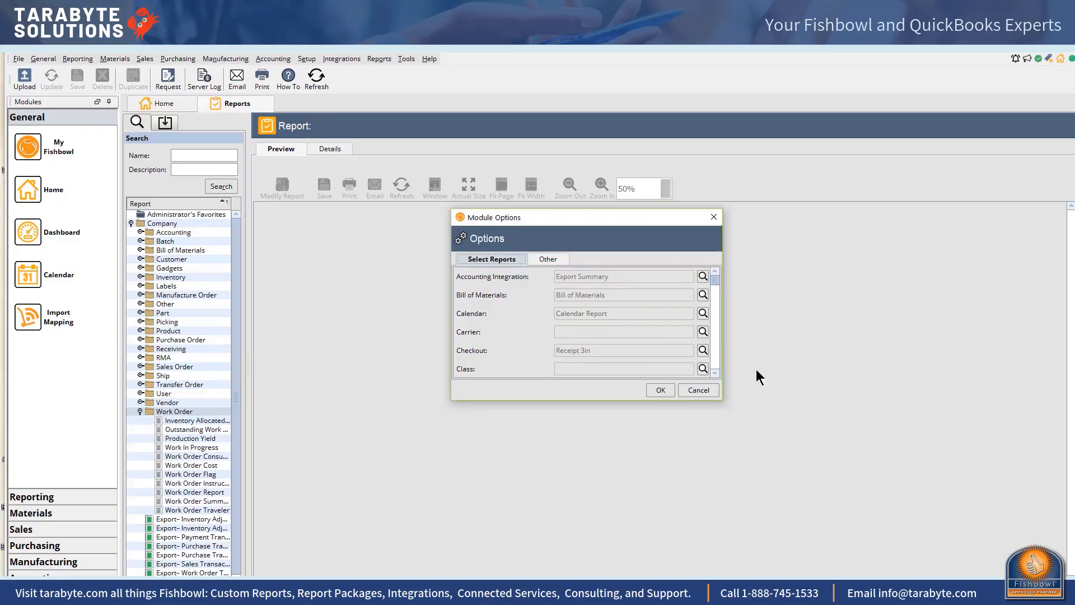
Review the report assigned to each module in the module options' Select Reports list
scroll(714, 377, "down", 6)
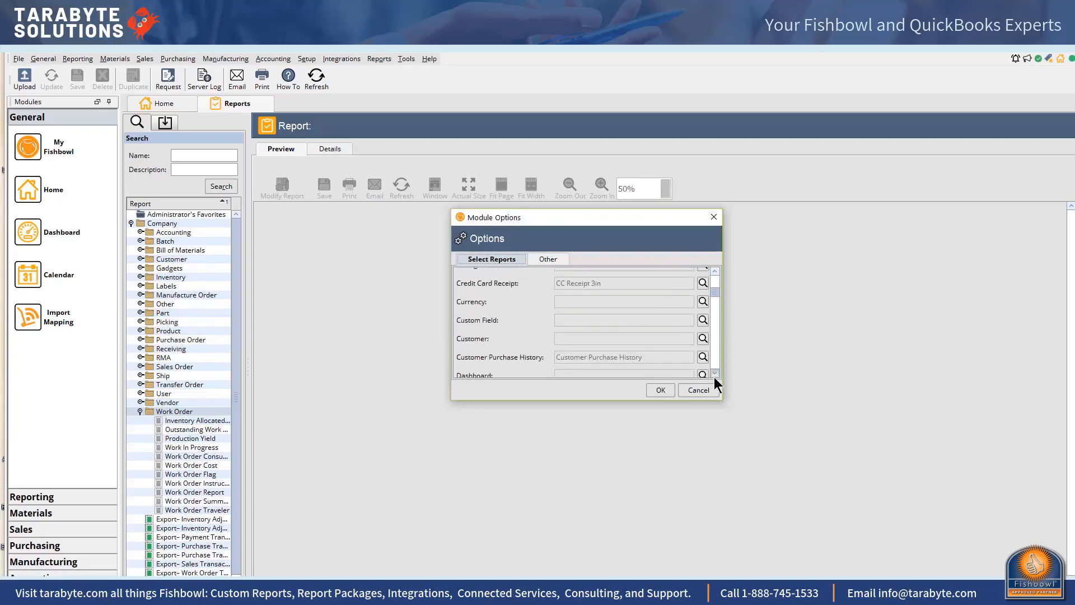
scroll(713, 378, "down", 5)
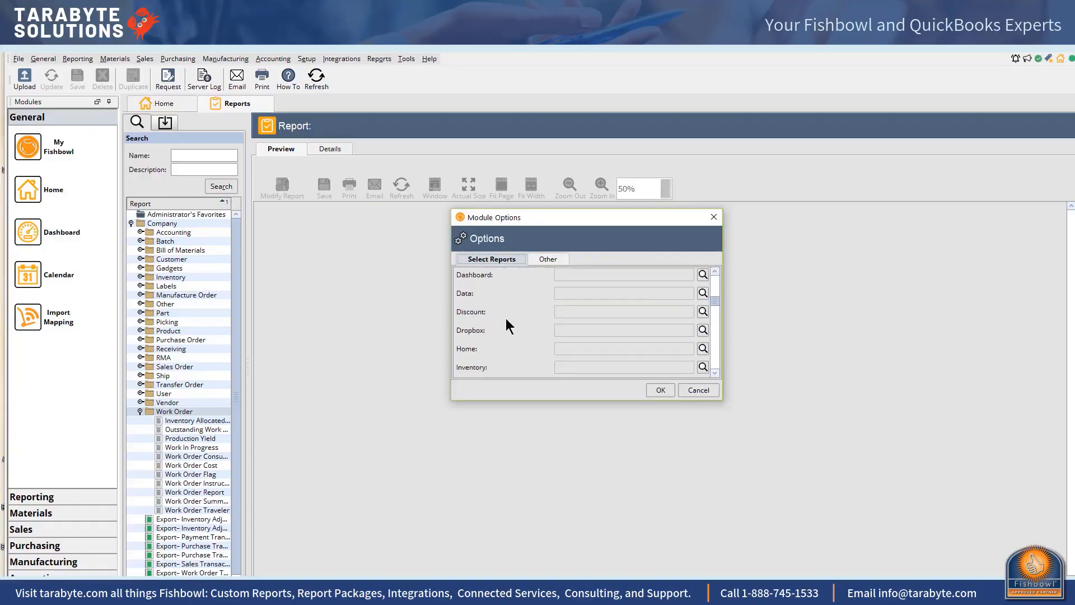
scroll(714, 371, "down", 5)
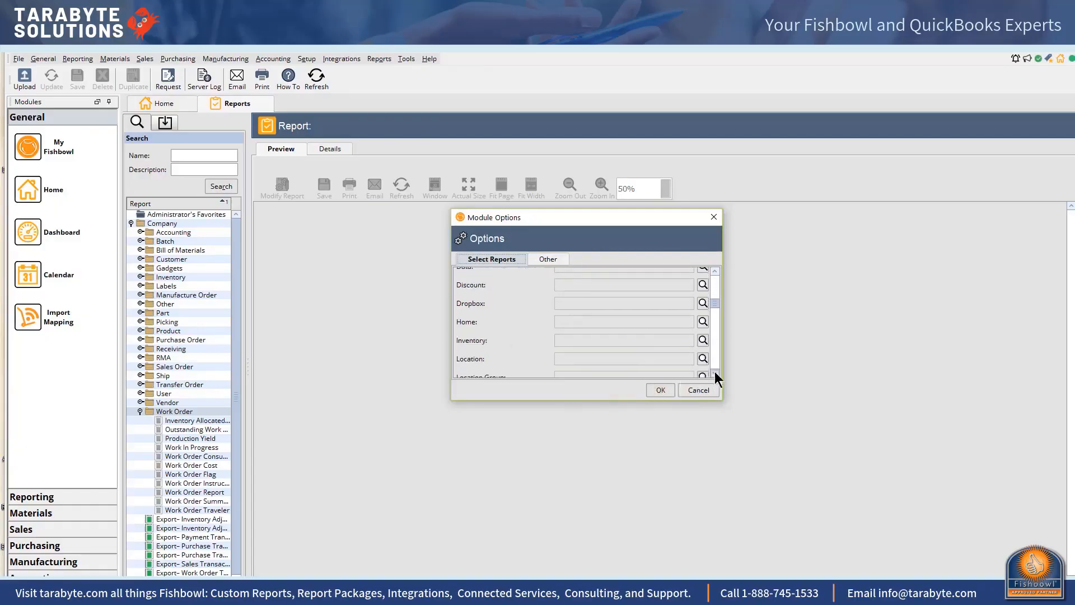
scroll(714, 371, "down", 1)
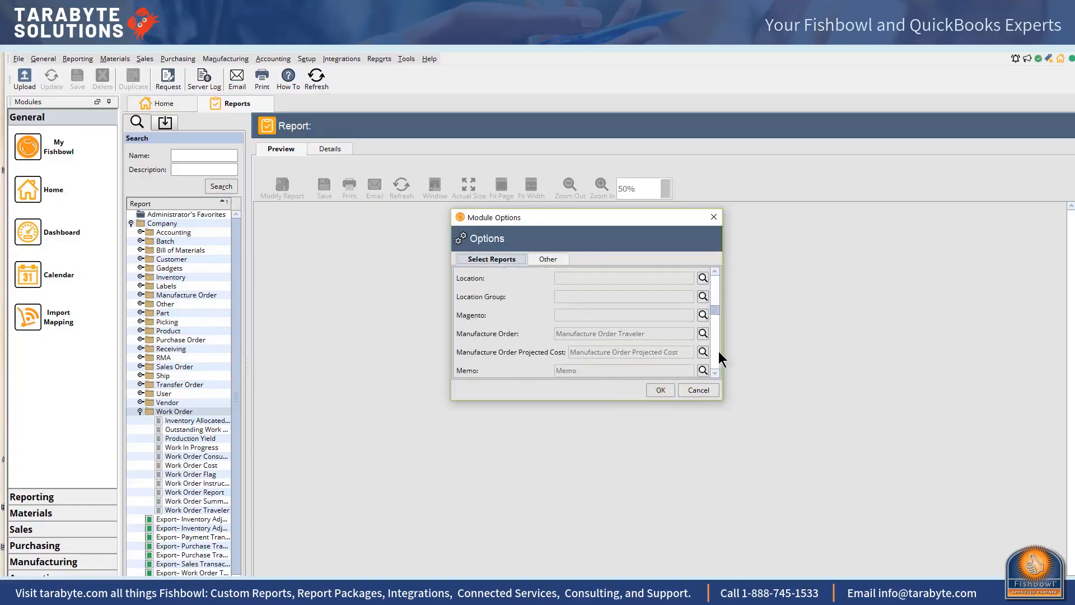
scroll(714, 371, "down", 9)
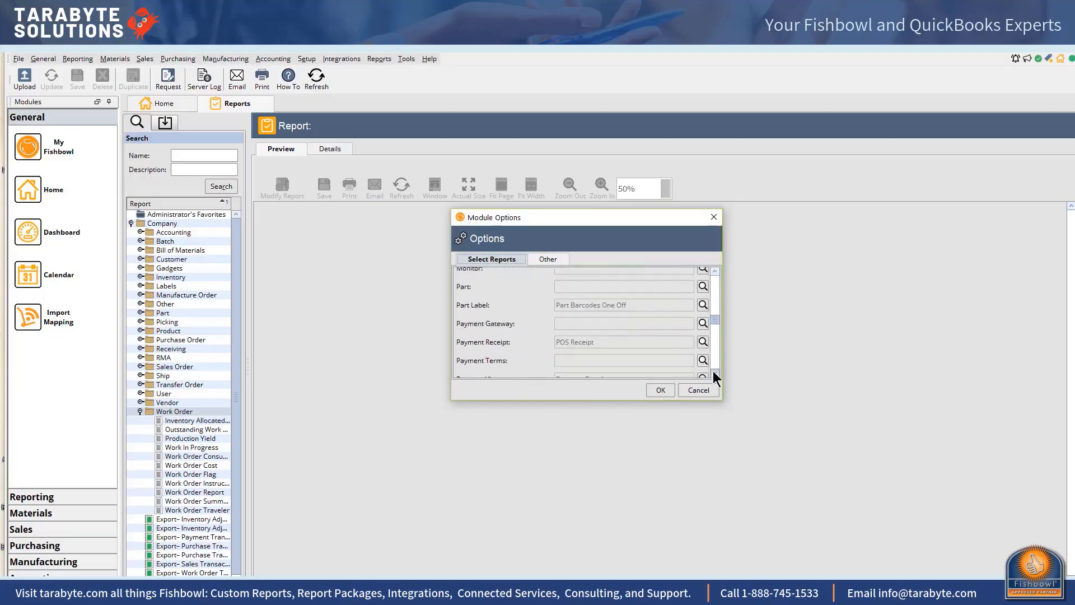
scroll(714, 371, "down", 2)
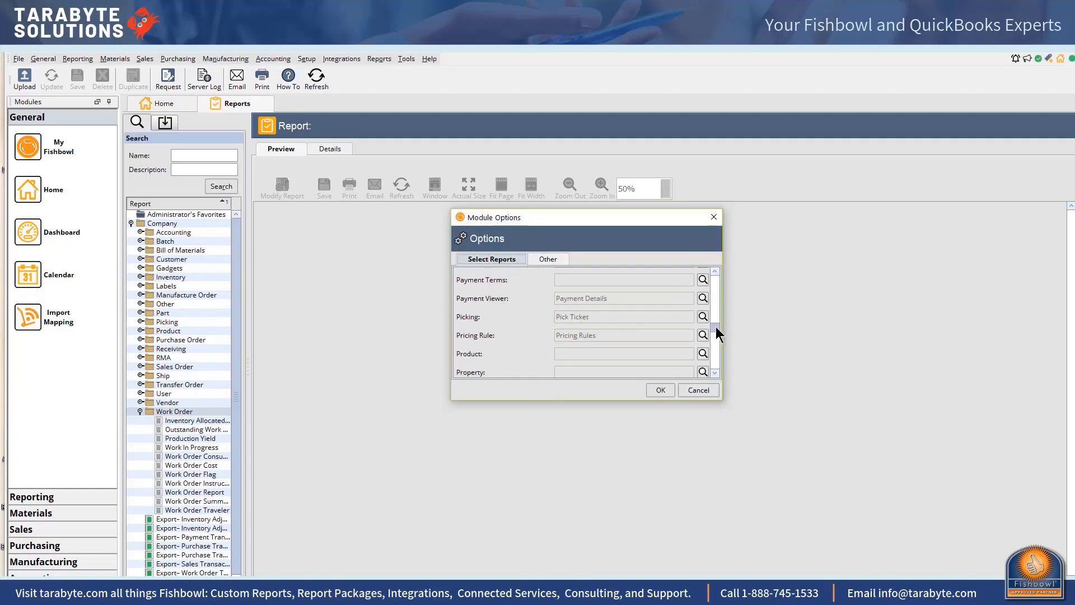
left_click_drag(716, 331, 715, 276)
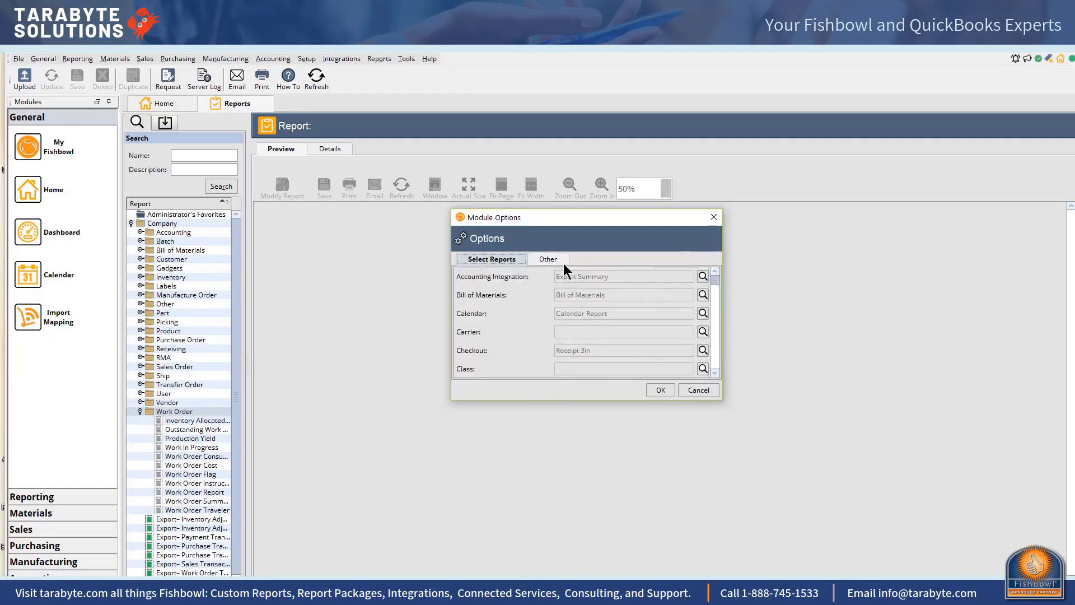
Set the report price decimal places to 5 Optional and the quantity decimal places to 2 Always
left_click(545, 259)
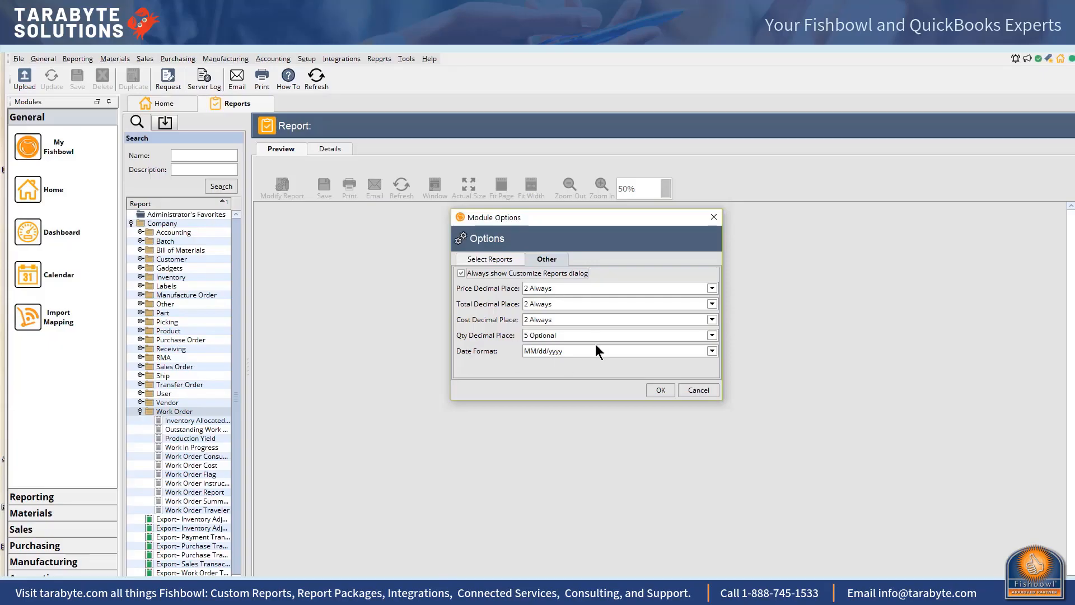
left_click(712, 288)
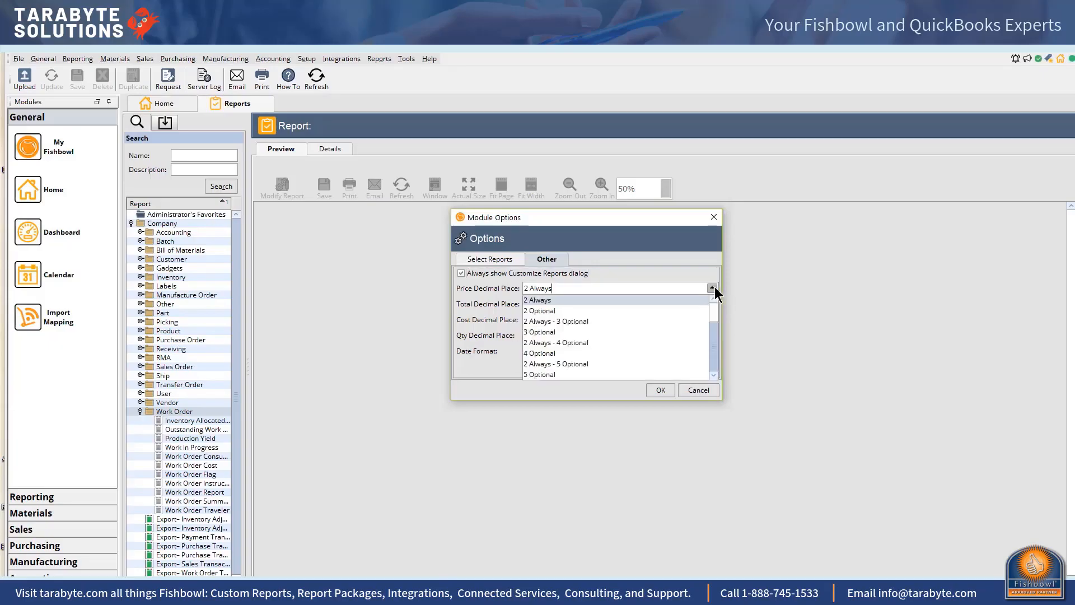
left_click(604, 376)
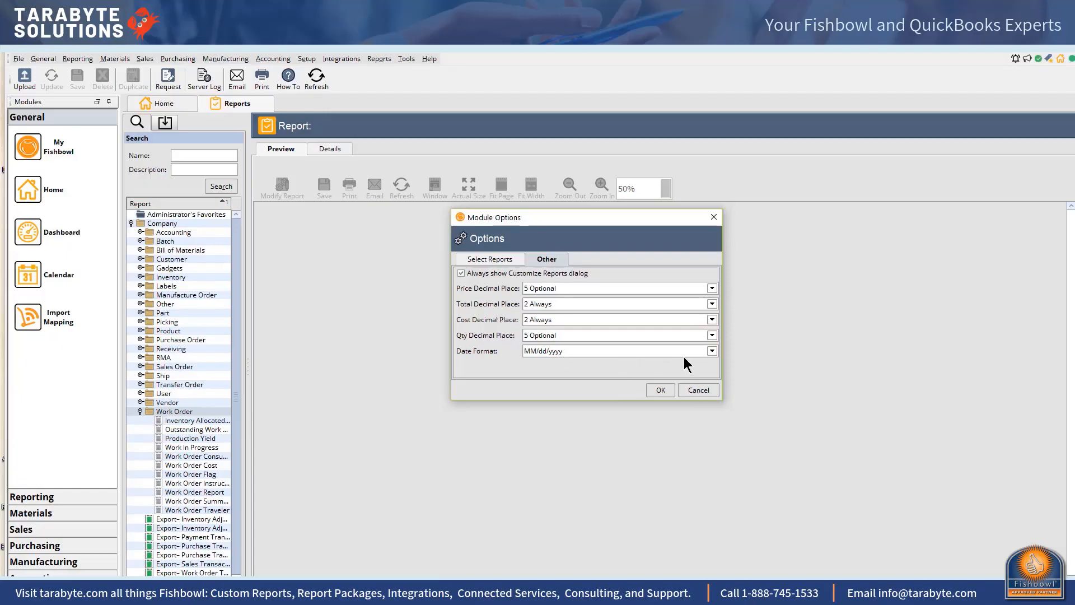
left_click(712, 335)
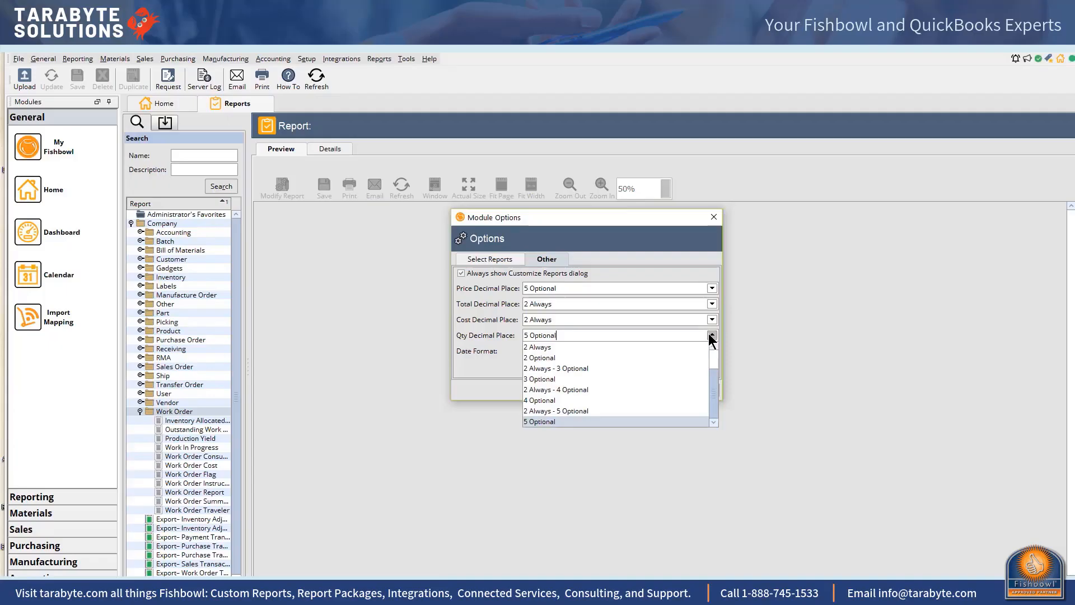
left_click(620, 346)
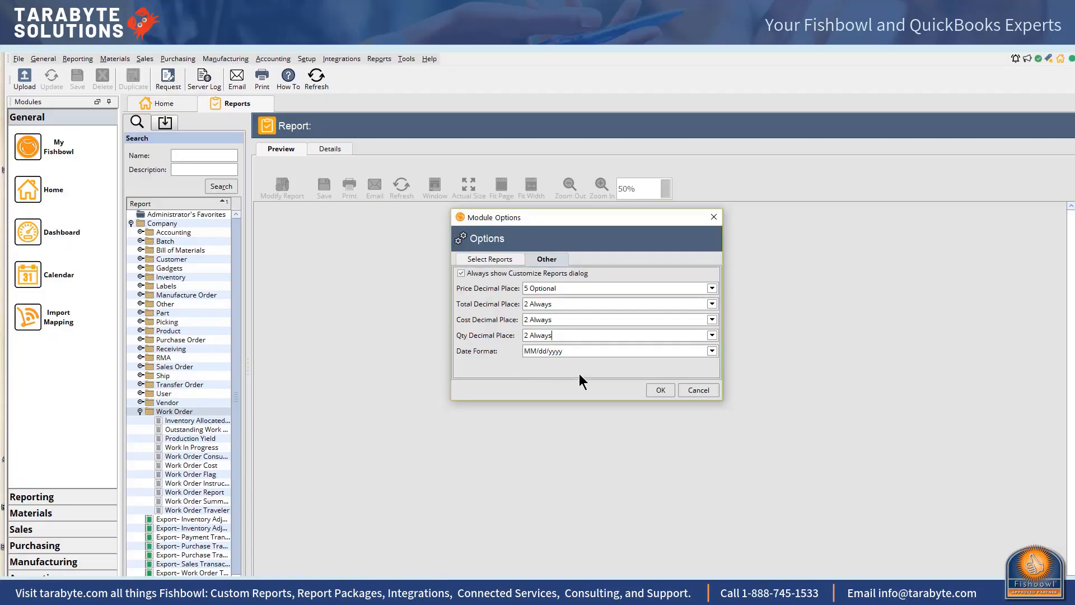
left_click(661, 390)
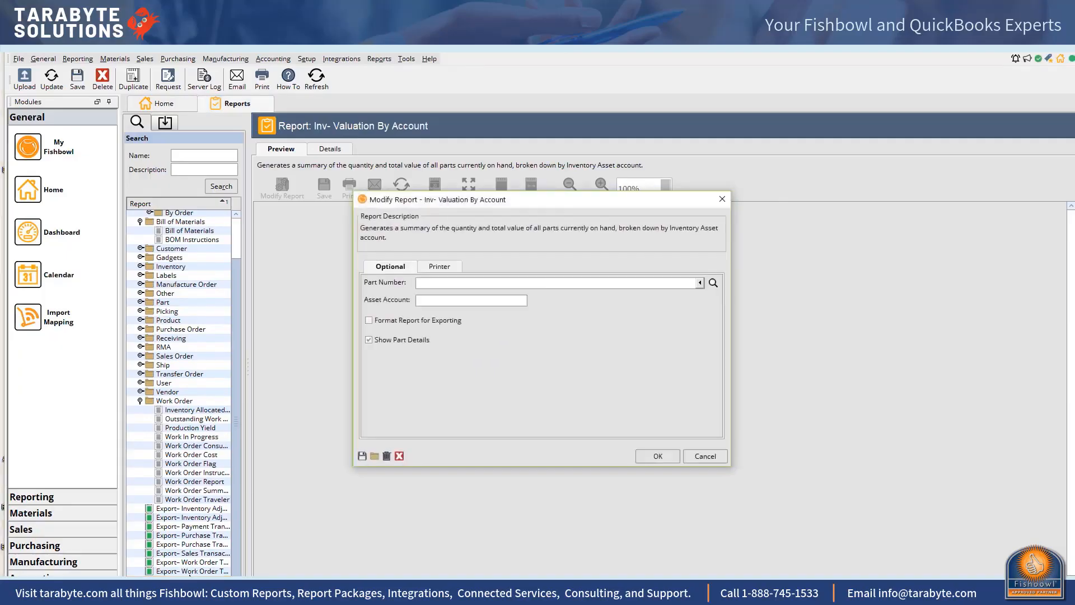
Run the Inv- Valuation By Account report after checking its printer settings
left_click(446, 270)
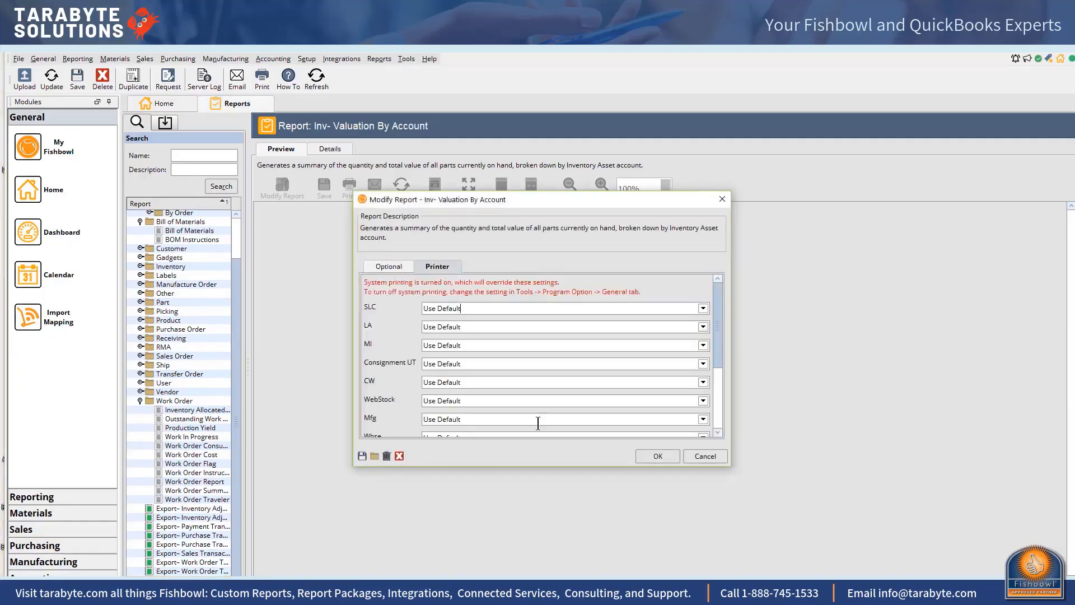
left_click(658, 456)
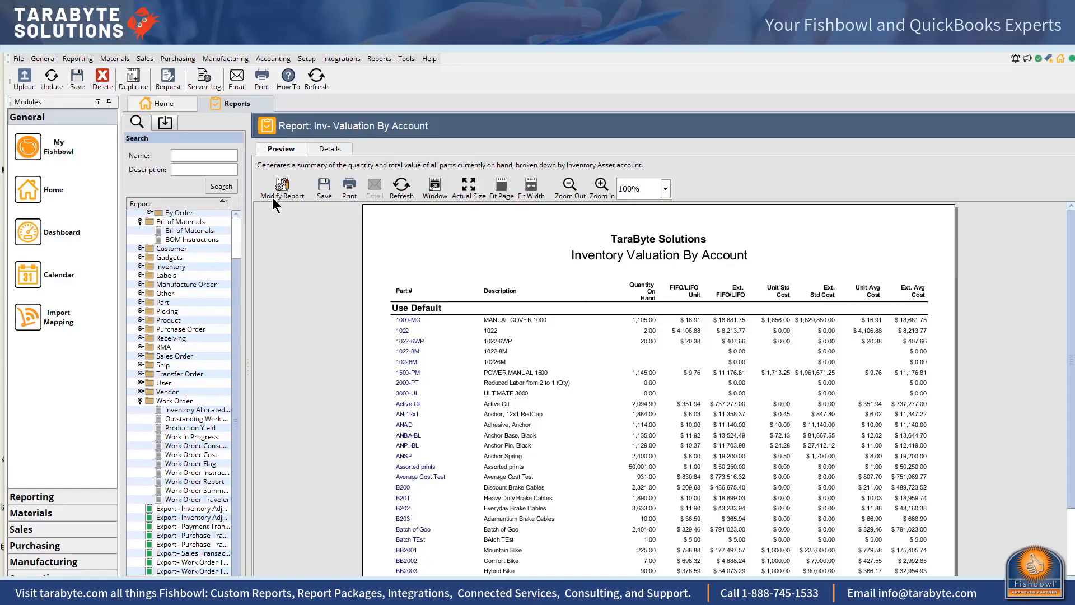
Associate the Inv- Valuation By Account report with the Inventory module and save the report
left_click(336, 150)
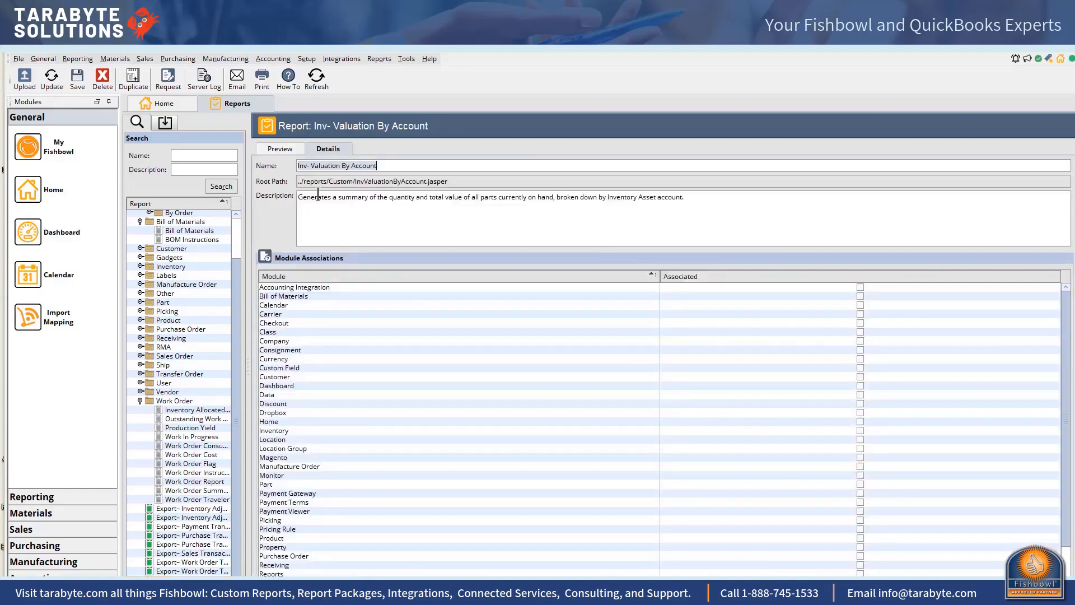
scroll(408, 327, "down", 3)
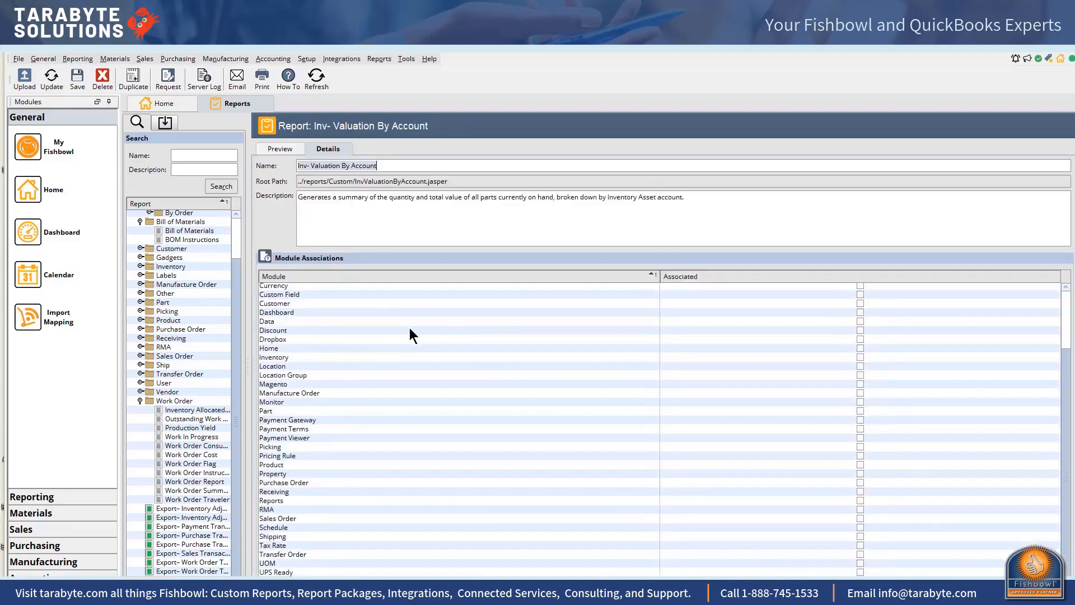
scroll(410, 387, "up", 3)
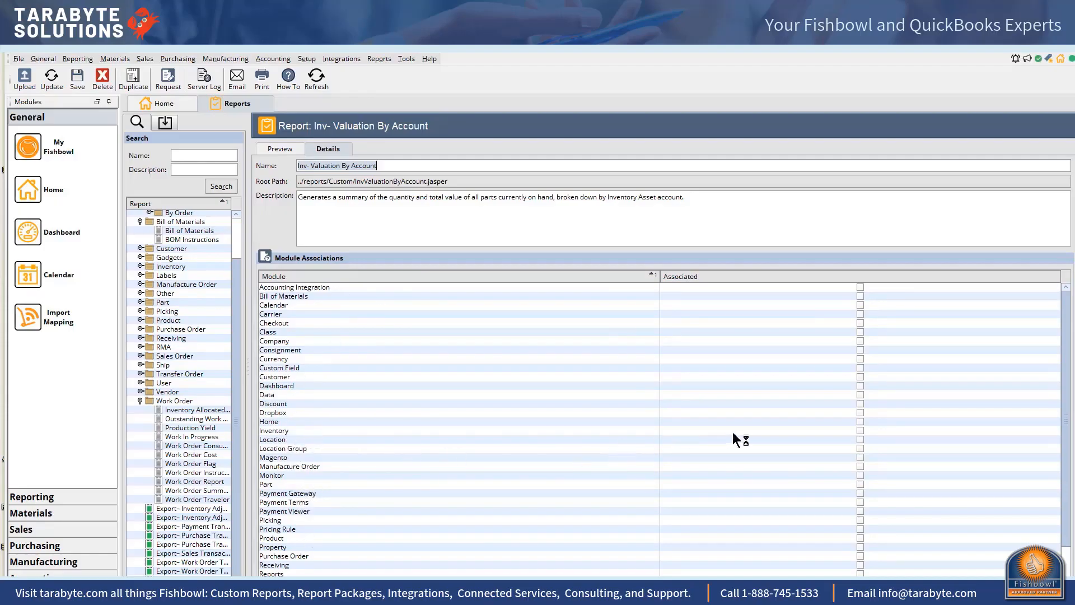
left_click(861, 430)
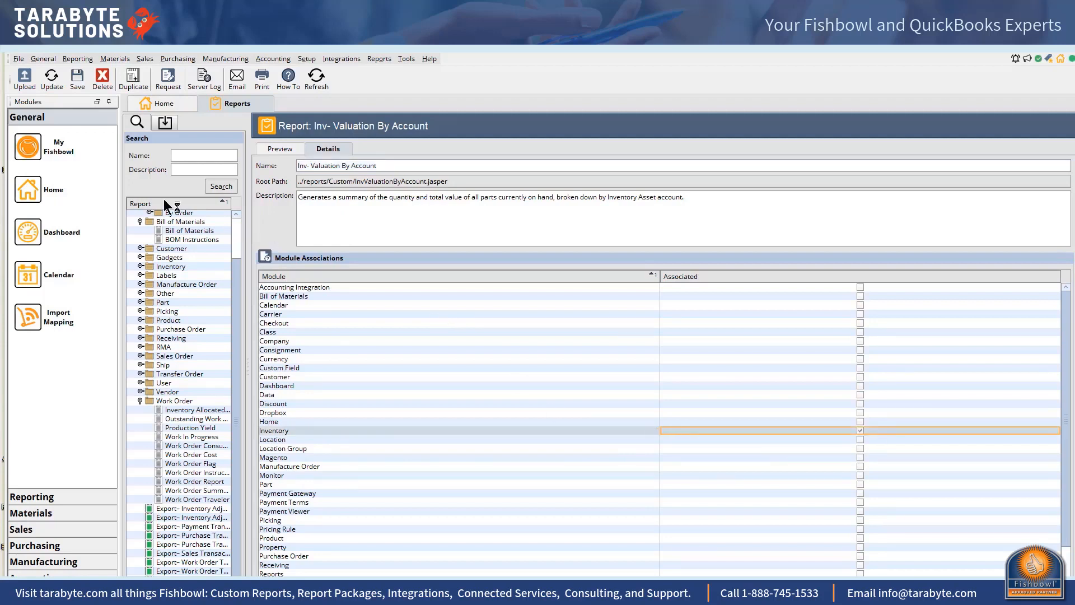
left_click(75, 76)
Open the Inventory module and run Inv- Valuation By Account from its reports menu
left_click(127, 58)
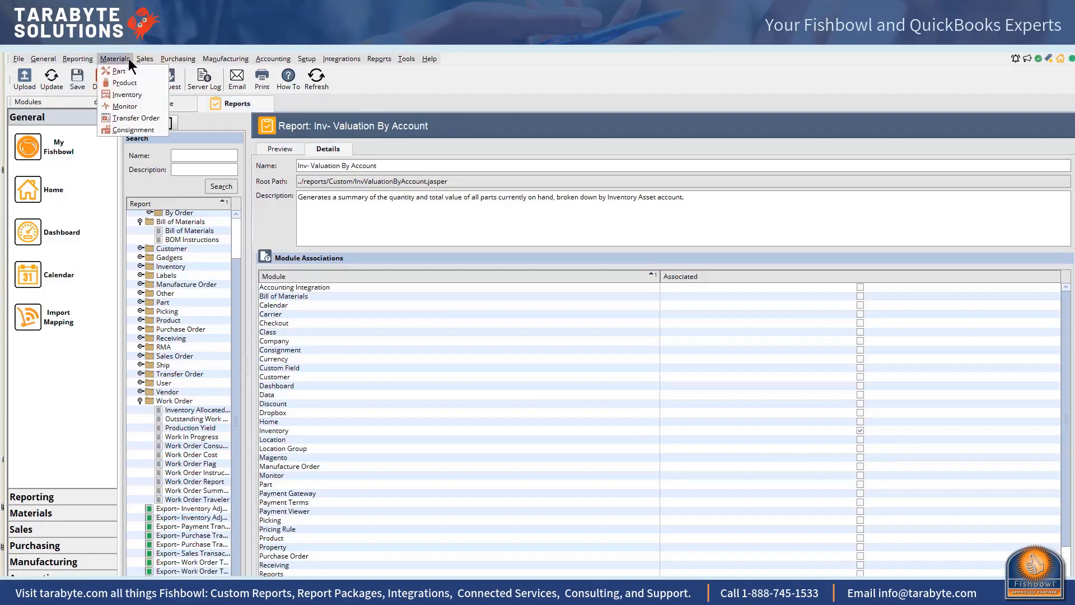
left_click(127, 96)
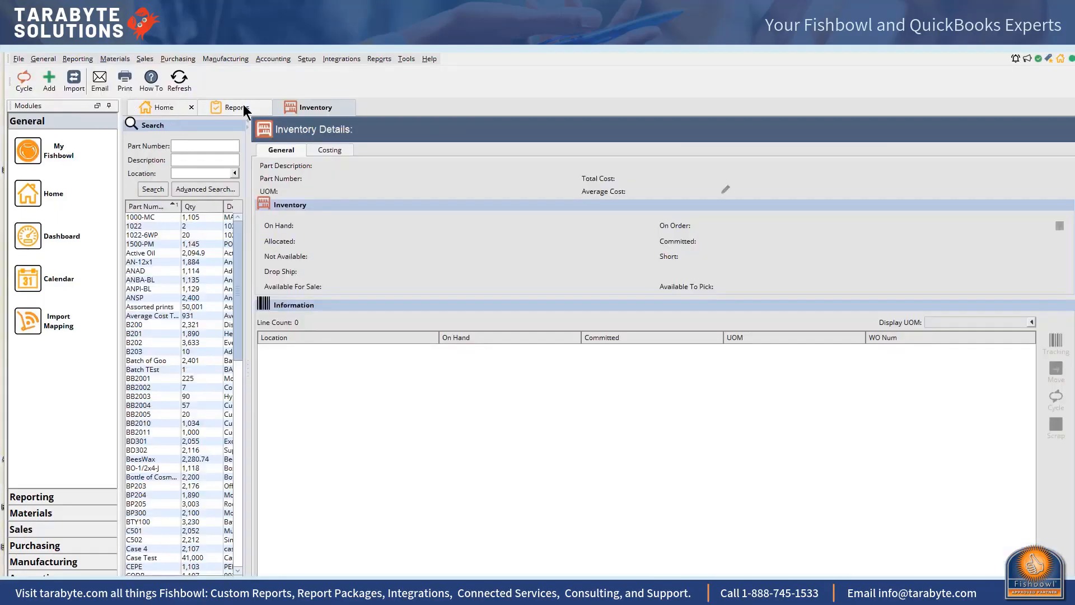
left_click(381, 60)
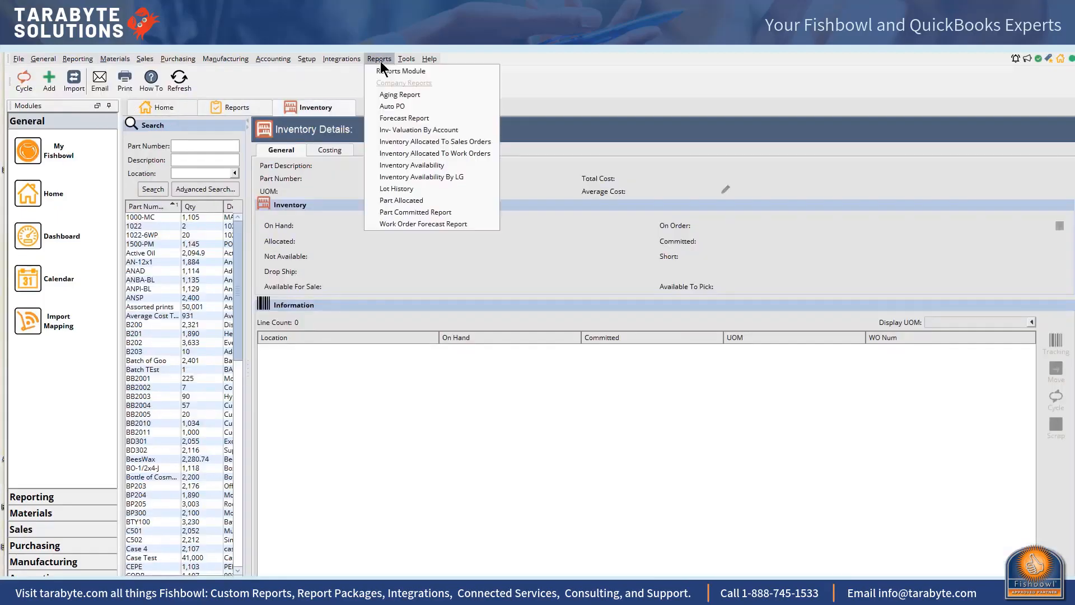
left_click(398, 132)
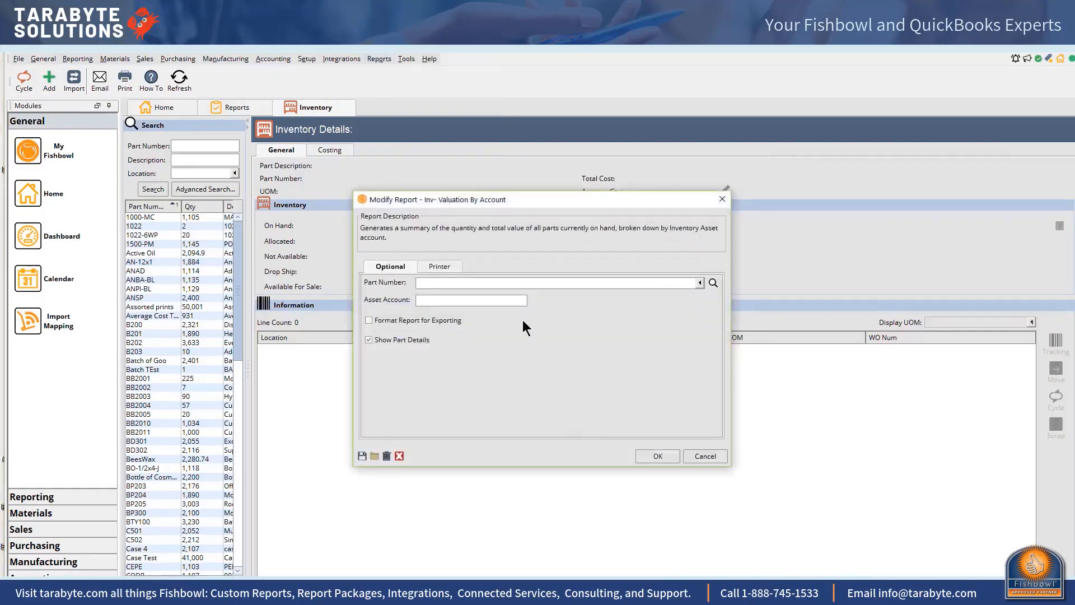
left_click(642, 458)
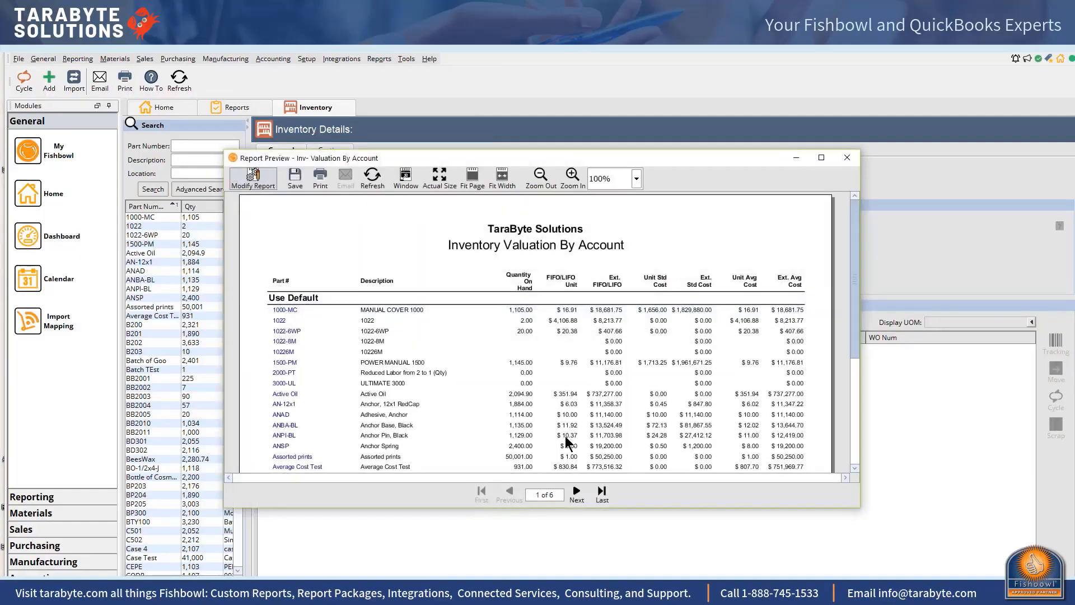
Maximize the report preview and close it
left_click(821, 157)
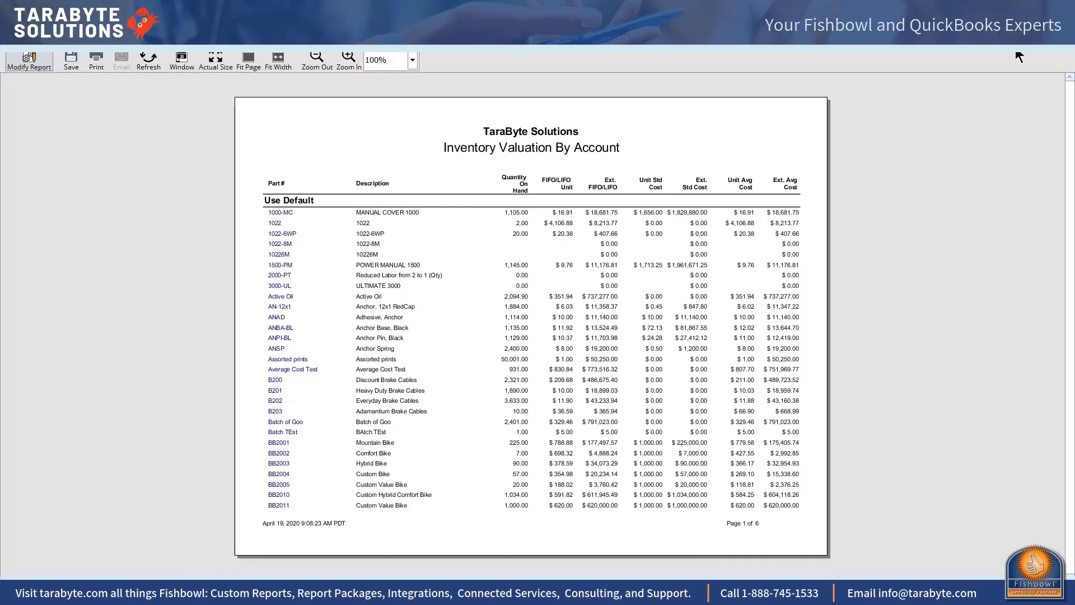
left_click(1065, 55)
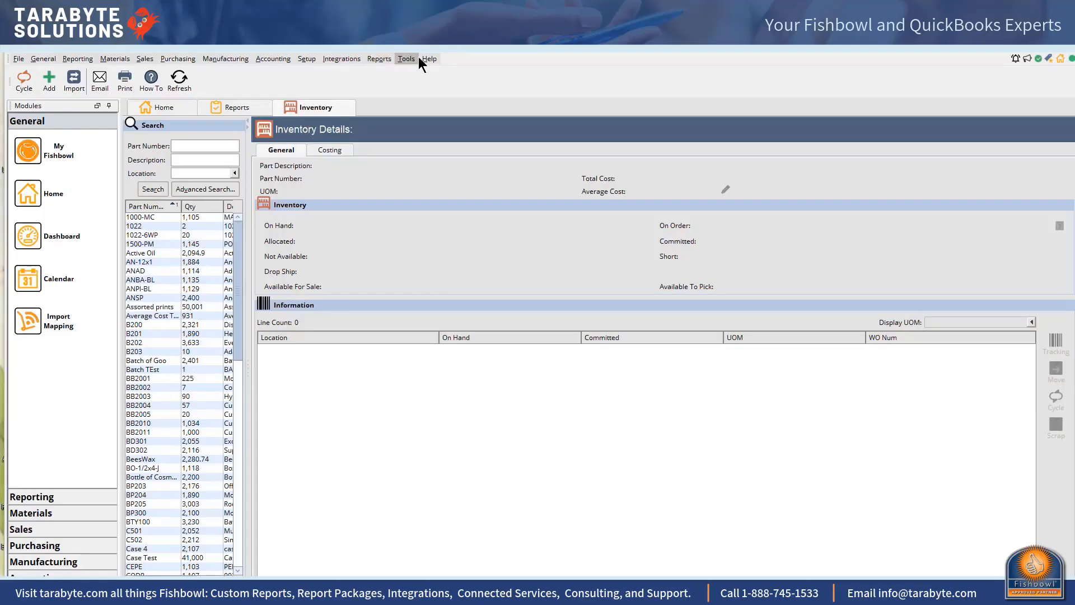
Return to the Reports module and open the Inventory Allocated To Work Orders report
left_click(381, 58)
left_click(385, 71)
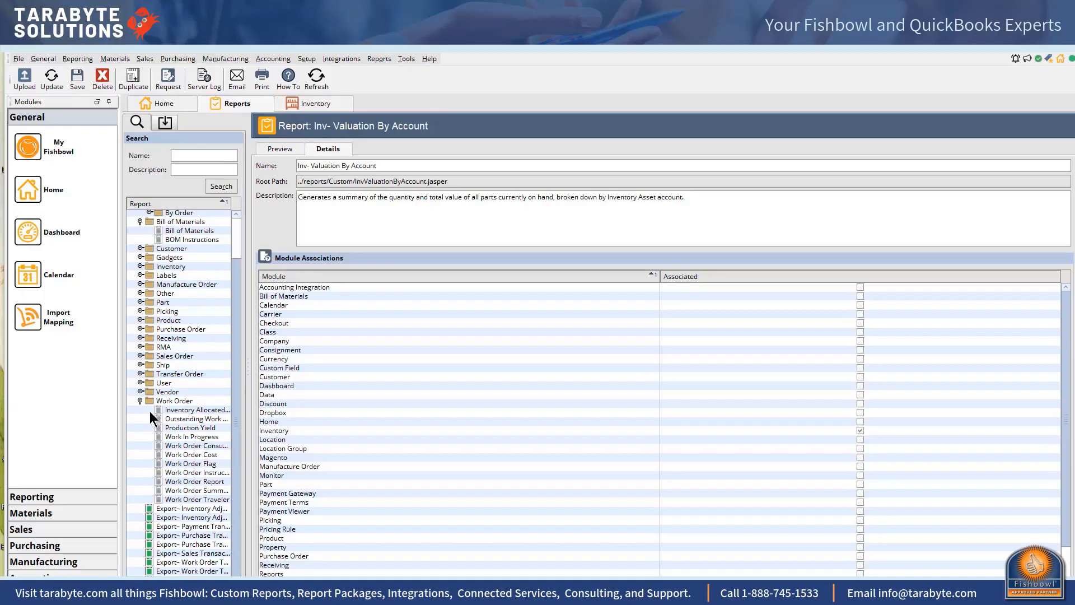
left_click(205, 409)
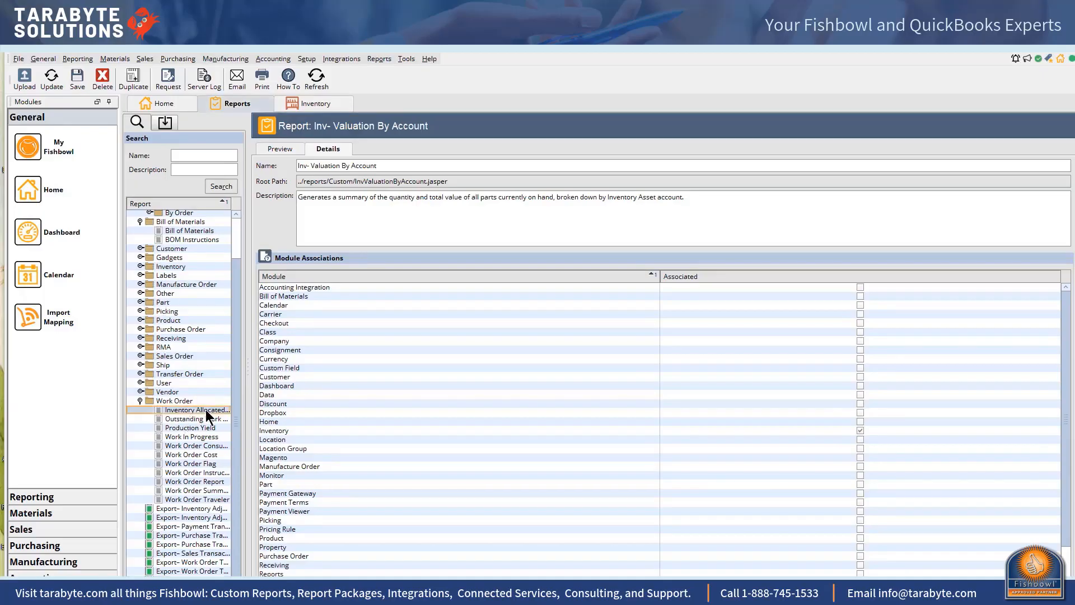
double_click(206, 410)
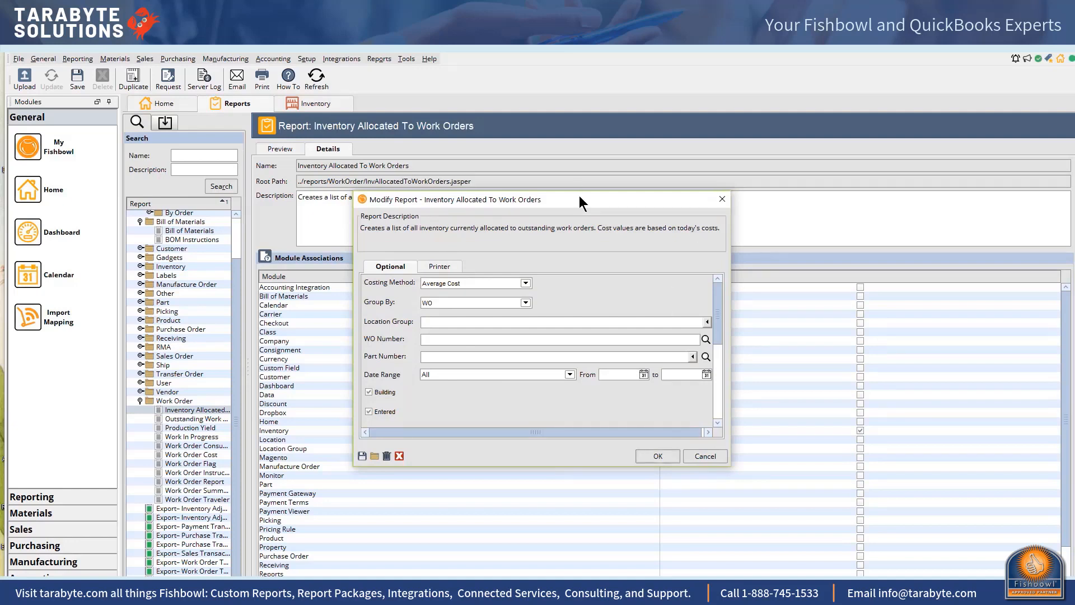
Examine the report's Costing Method and Group By filter options
left_click_drag(579, 198, 558, 82)
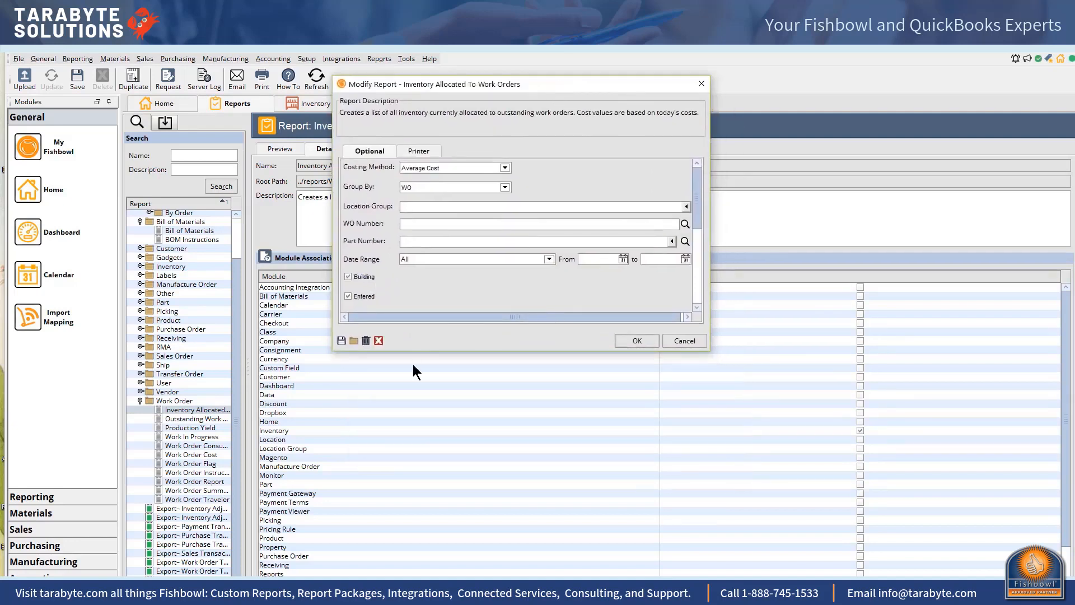
left_click(503, 168)
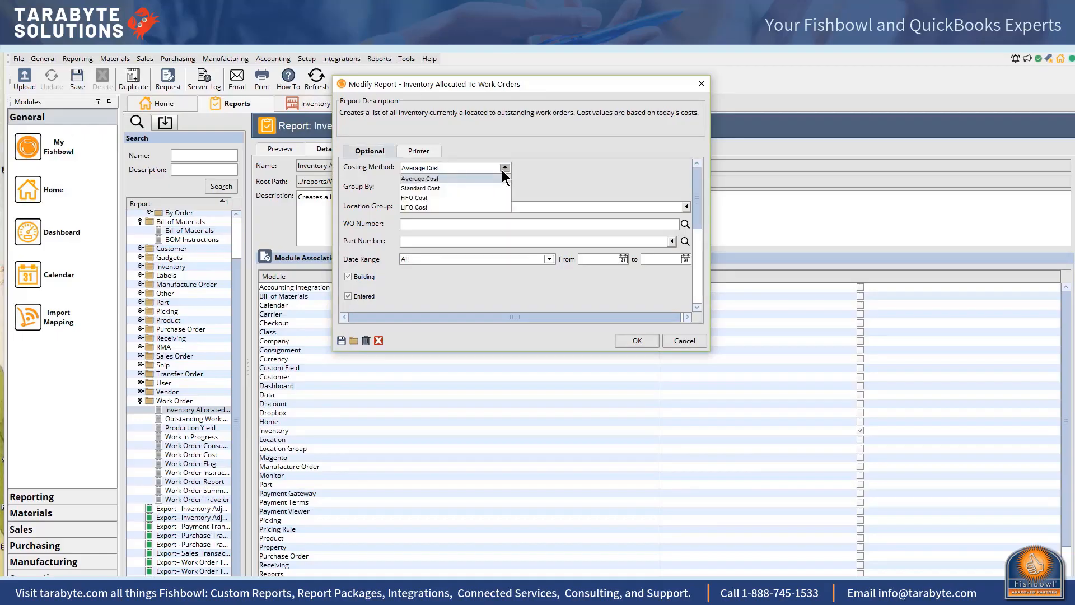
left_click(502, 170)
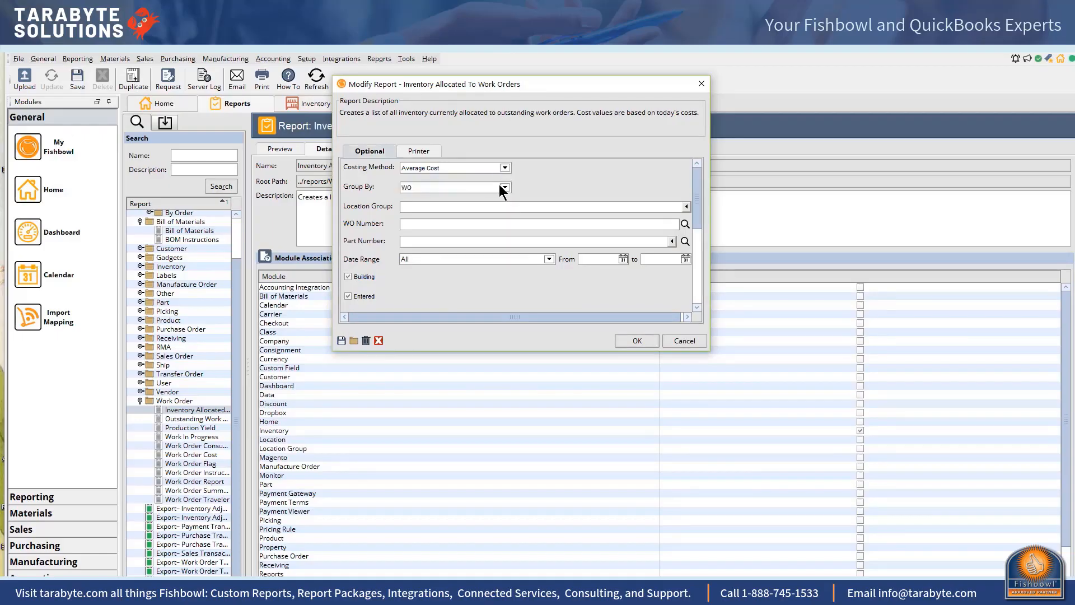
left_click(505, 187)
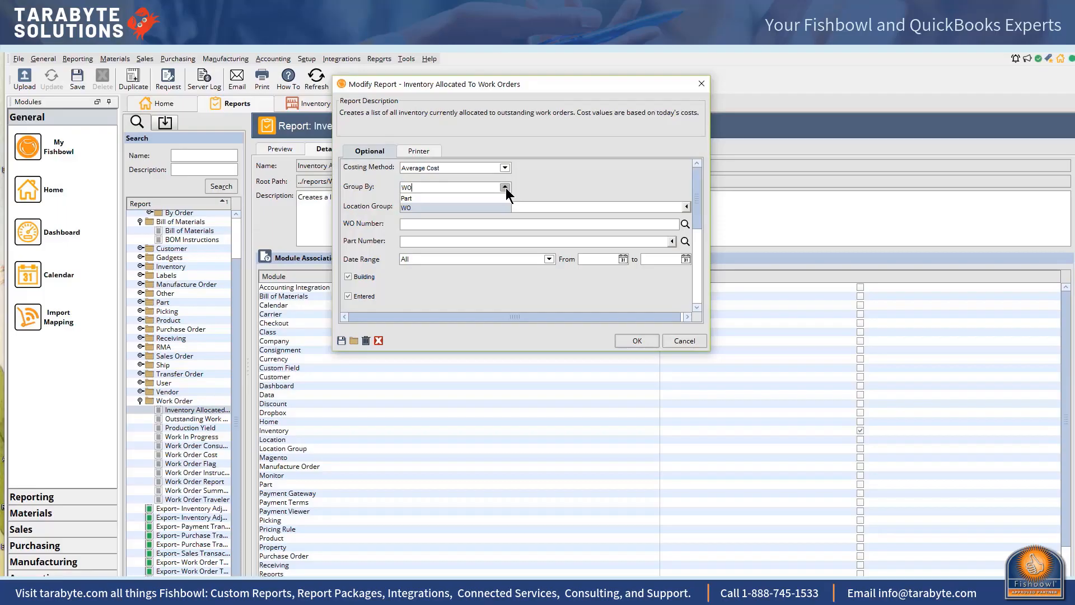
left_click(456, 207)
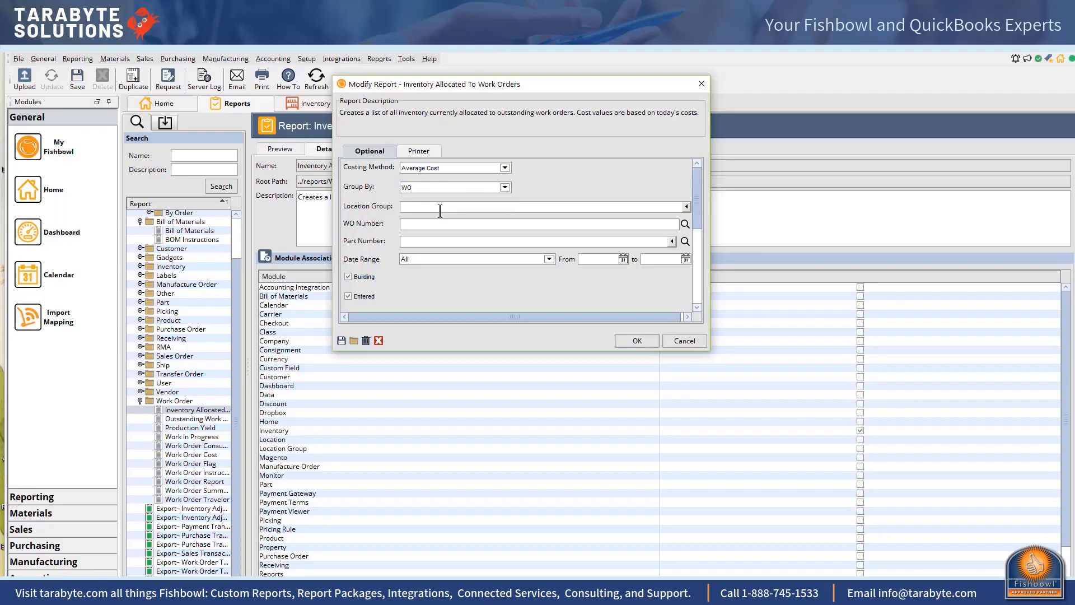
Load the report's default filters and run it
left_click(348, 340)
left_click(636, 342)
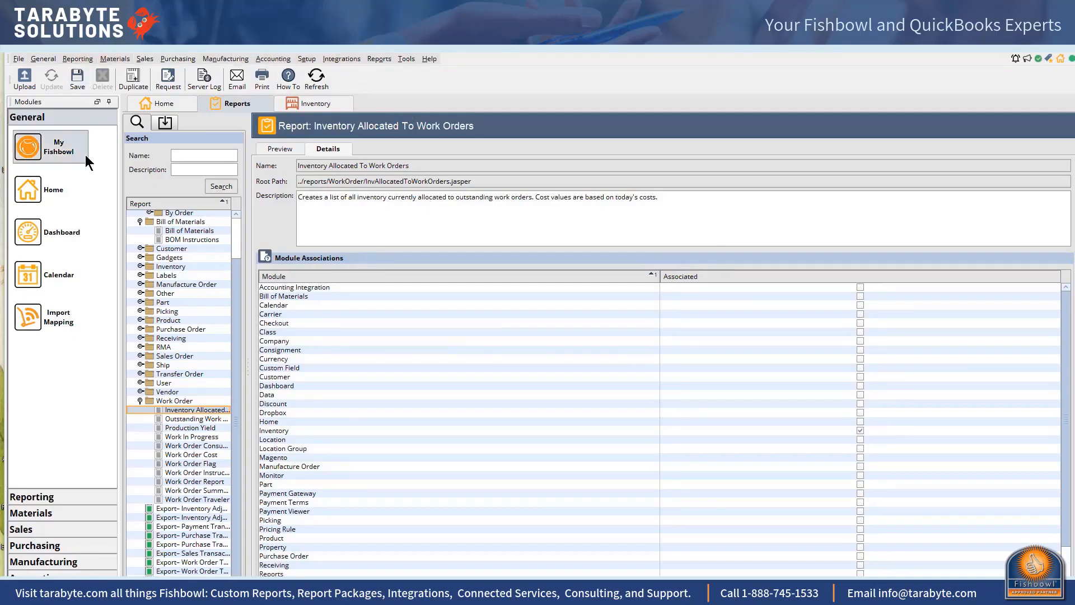
Start uploading a new report, choosing InvValuationByLocationGroupsFIFO_LIFO (1).jasper from the desktop's ControllersToolBox_FB2018_May_28 folder
left_click(25, 75)
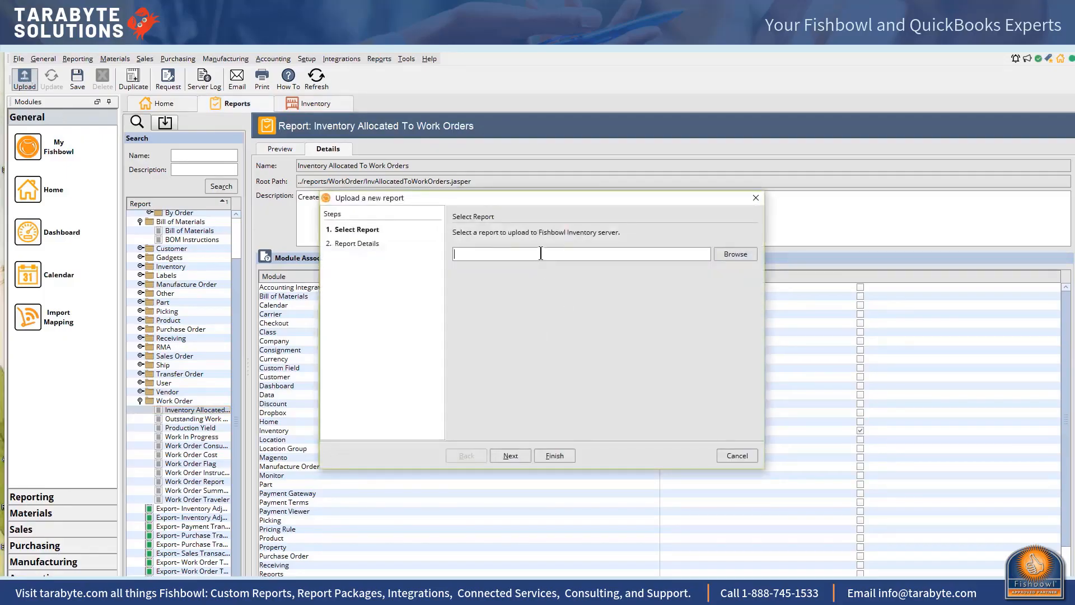
left_click(724, 255)
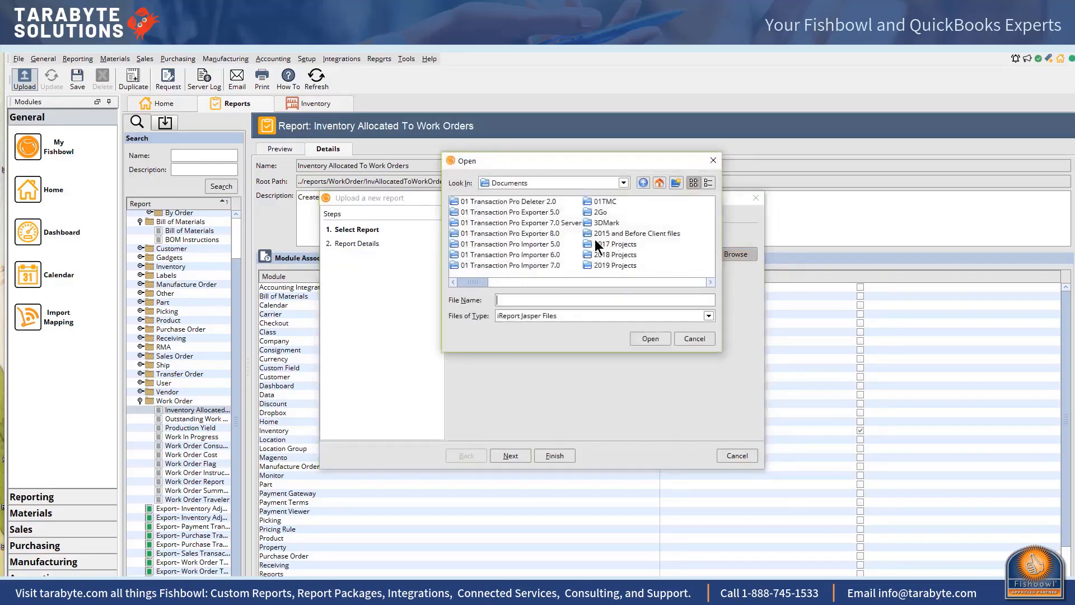
left_click(659, 182)
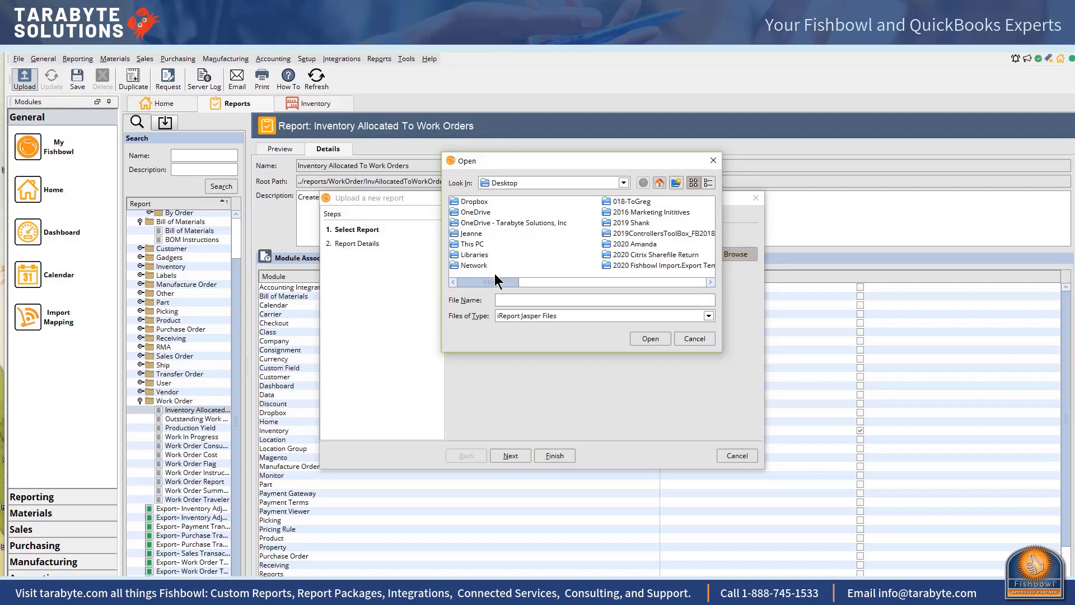
left_click_drag(495, 282, 579, 287)
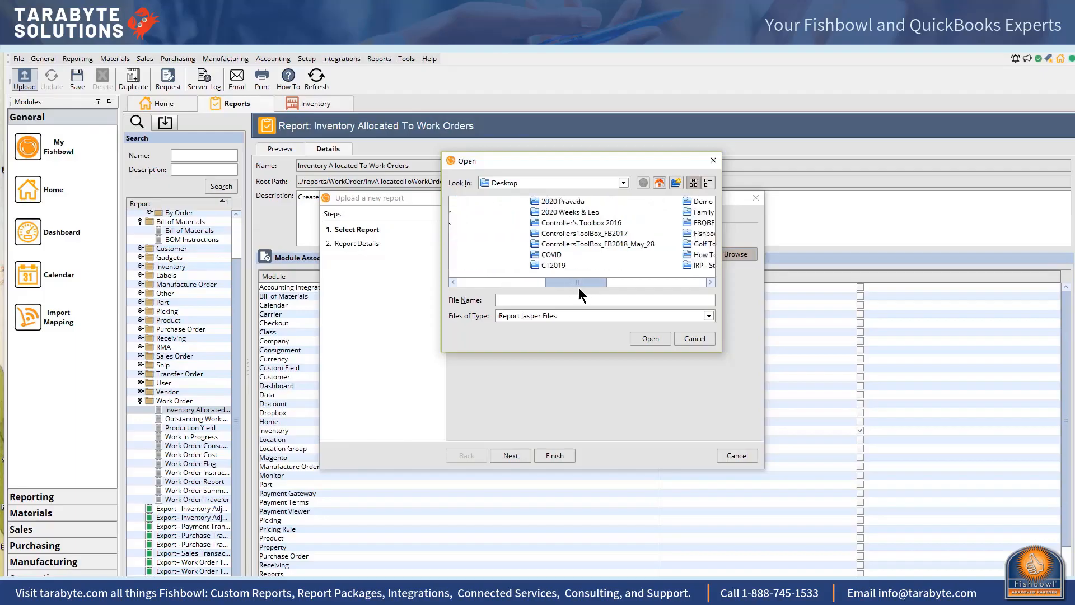
double_click(565, 244)
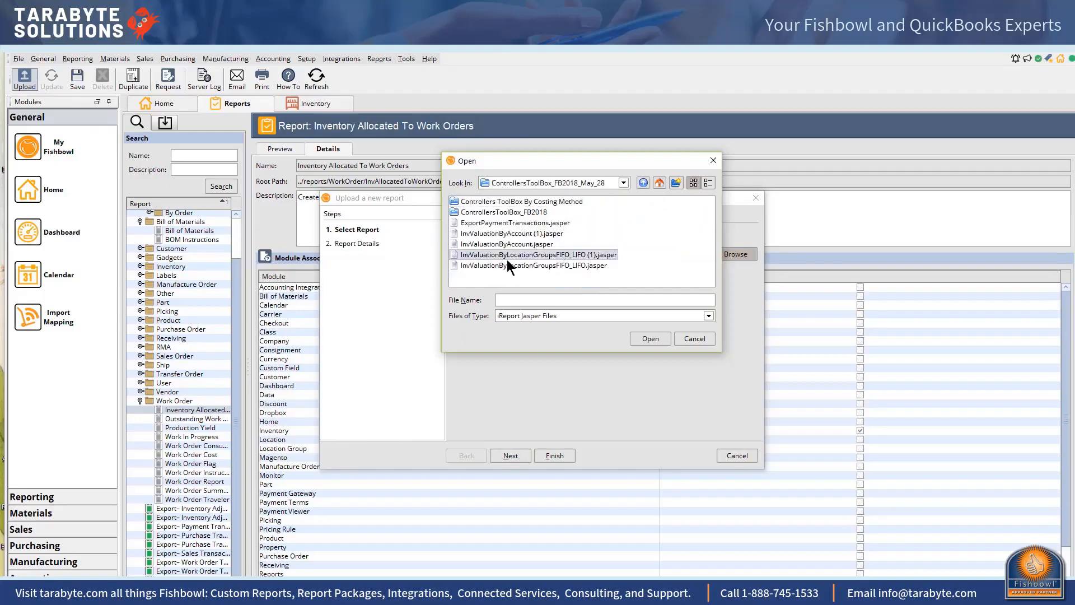
double_click(507, 255)
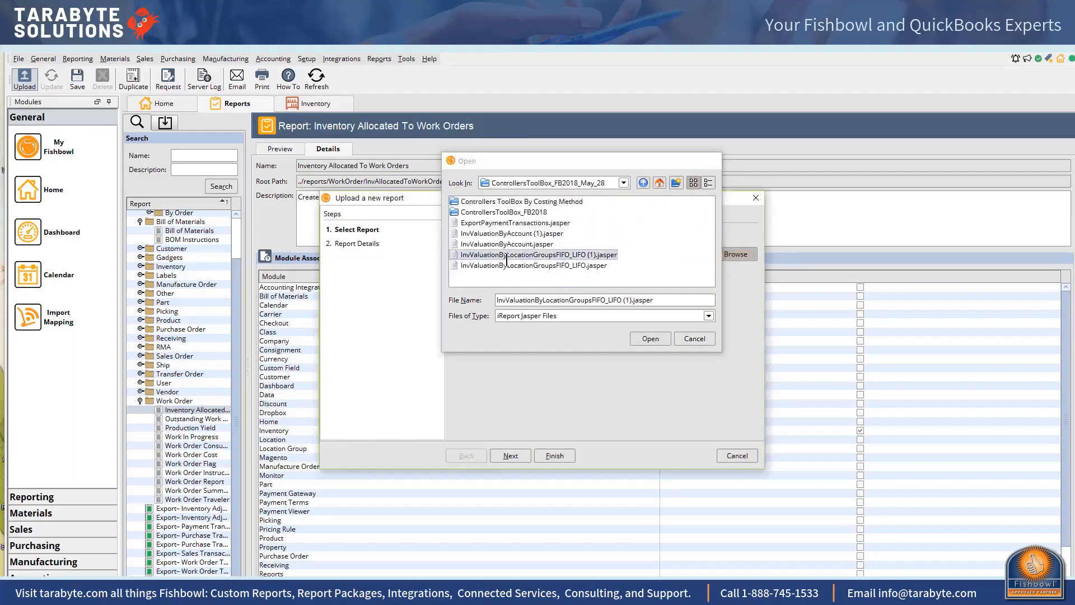
left_click(516, 453)
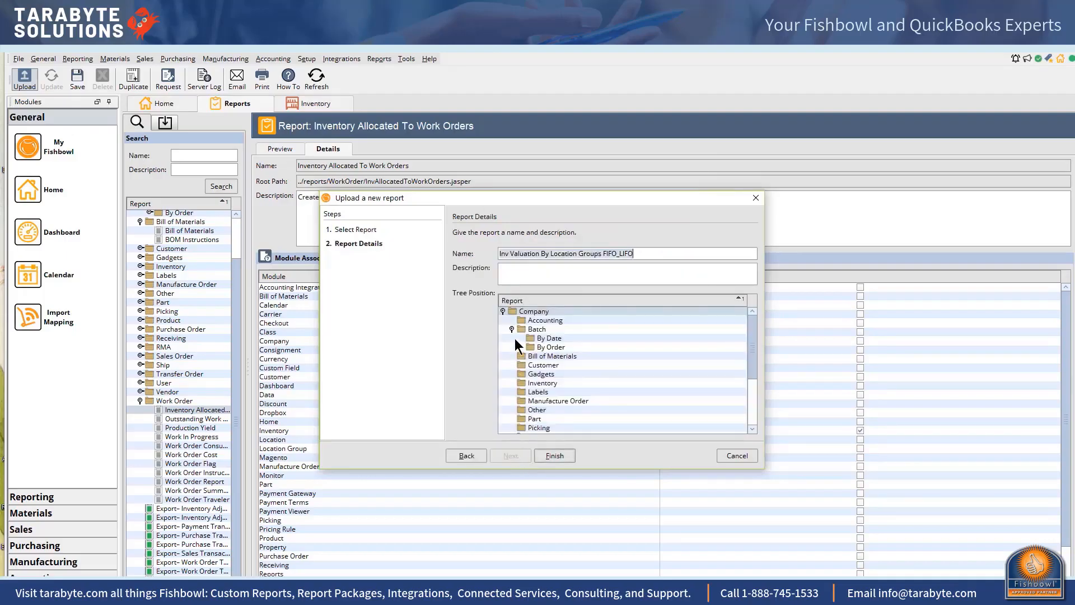
Place the uploaded report in the Accounting folder of the report tree and finish the upload
left_click(525, 321)
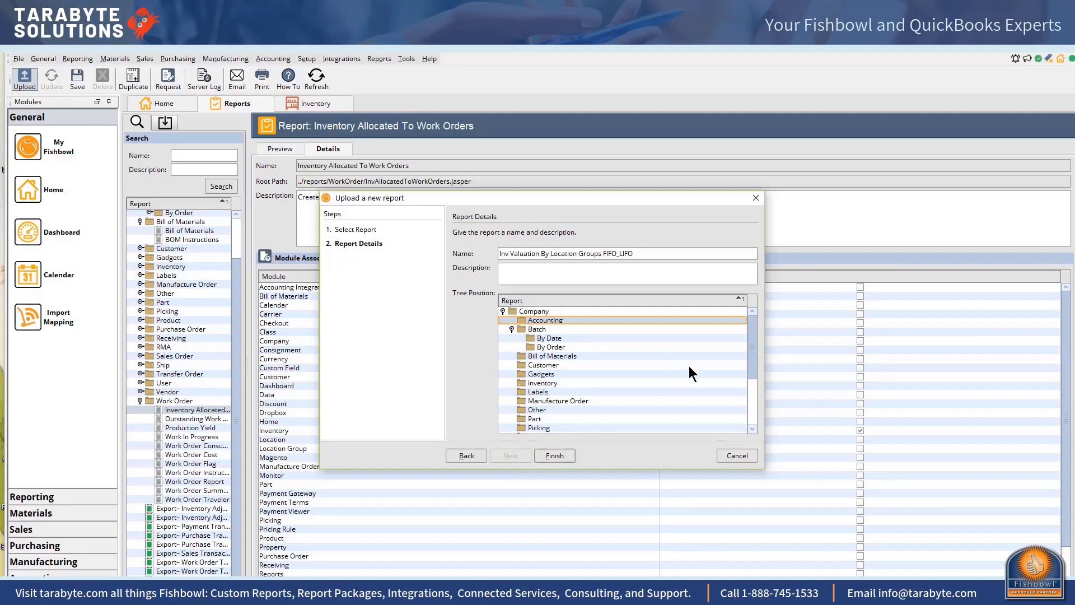
left_click_drag(749, 343, 744, 394)
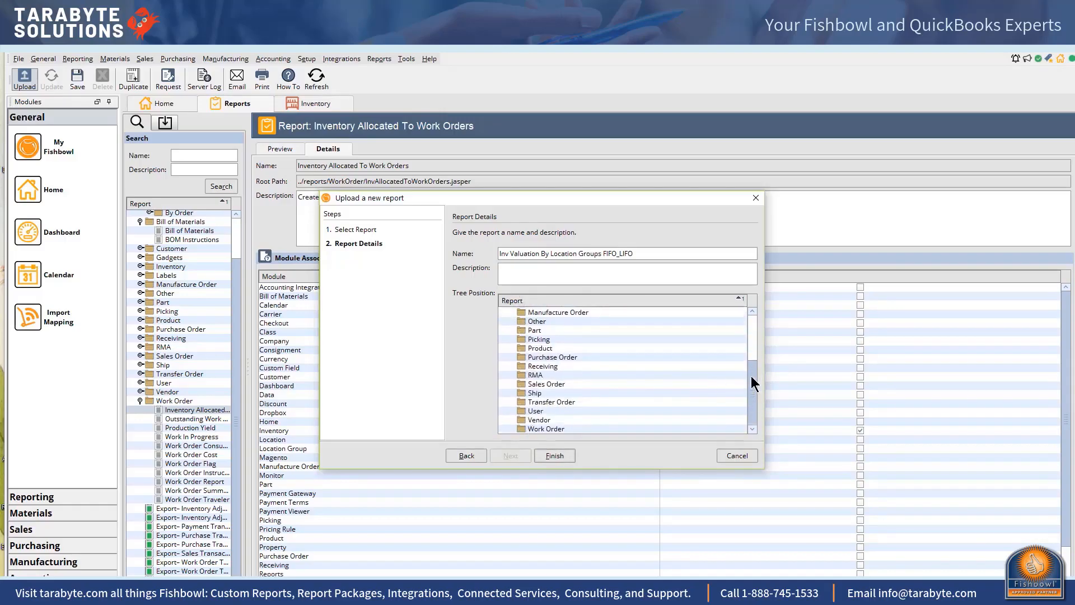
left_click_drag(750, 375, 744, 331)
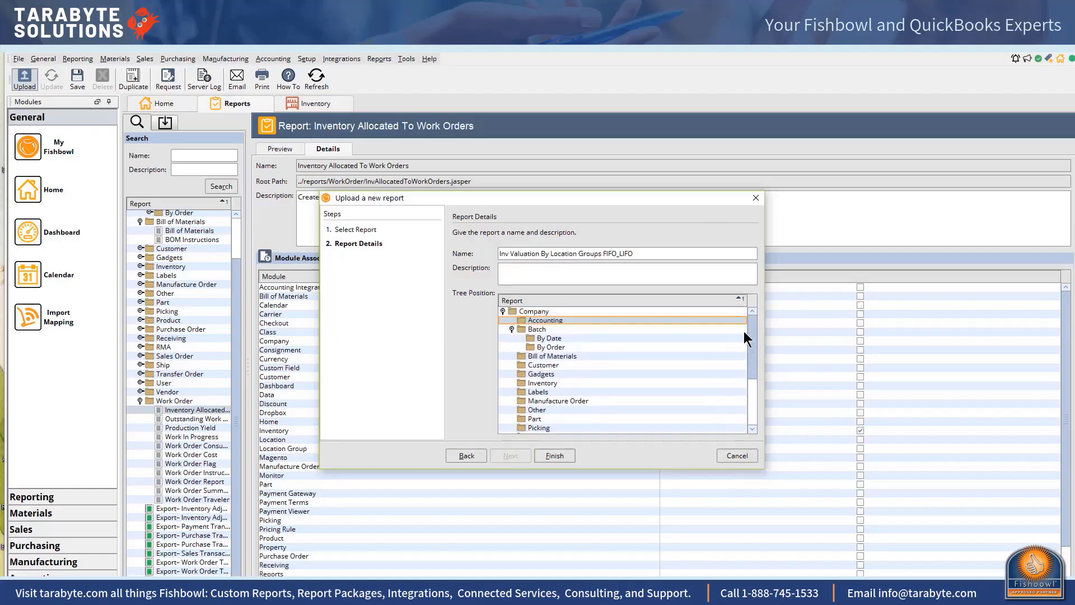
left_click(555, 455)
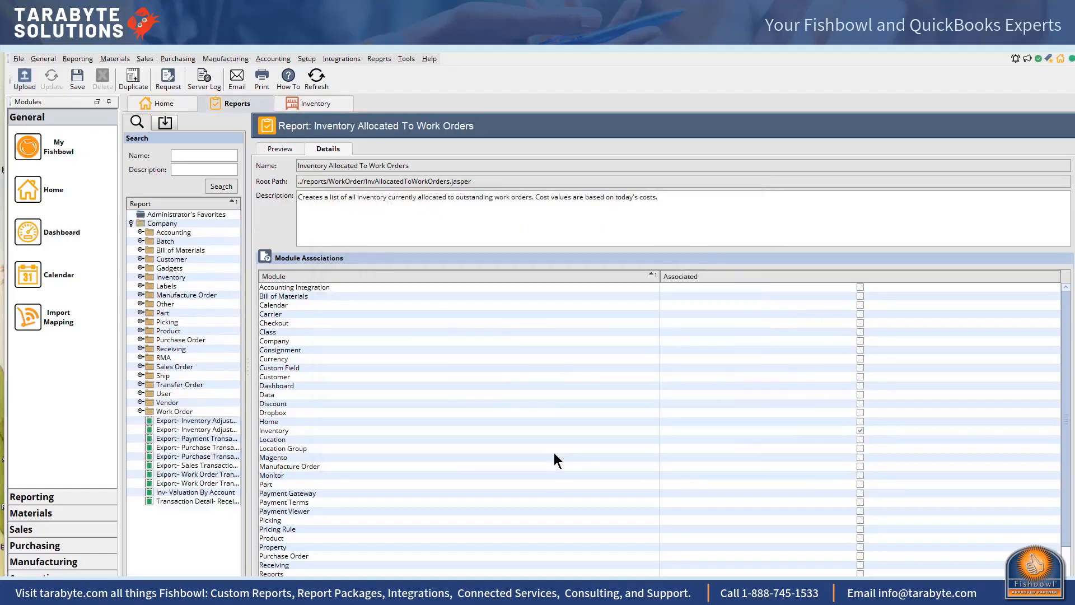